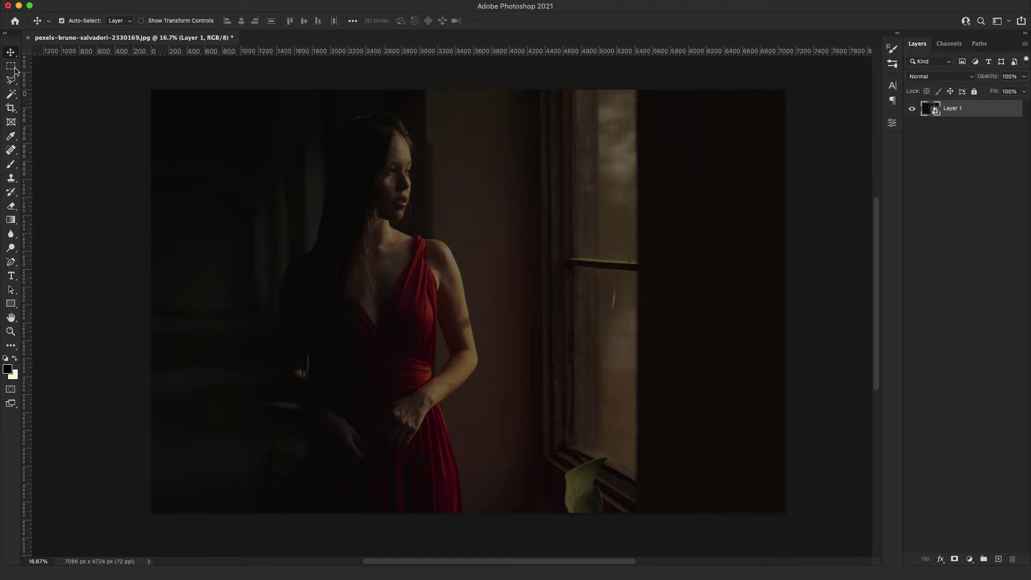
Open the Lasso tool flyout with Lasso, Polygonal Lasso and Magnetic Lasso
{"action": "left_click", "coordinate": [15, 85]}
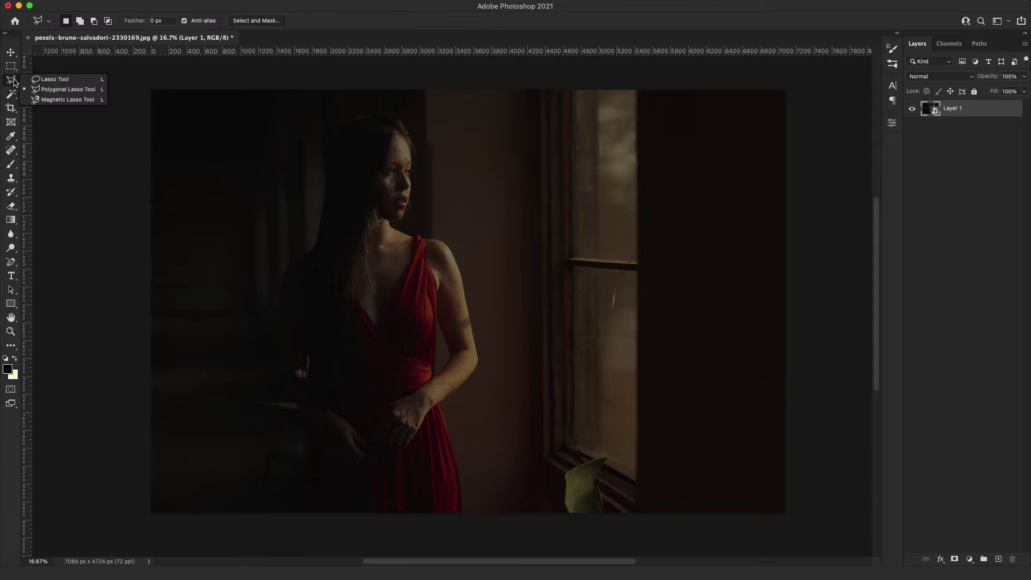
With the Polygonal Lasso, outline a first wedge beside her hair, then deselect it
{"action": "left_click", "coordinate": [77, 90]}
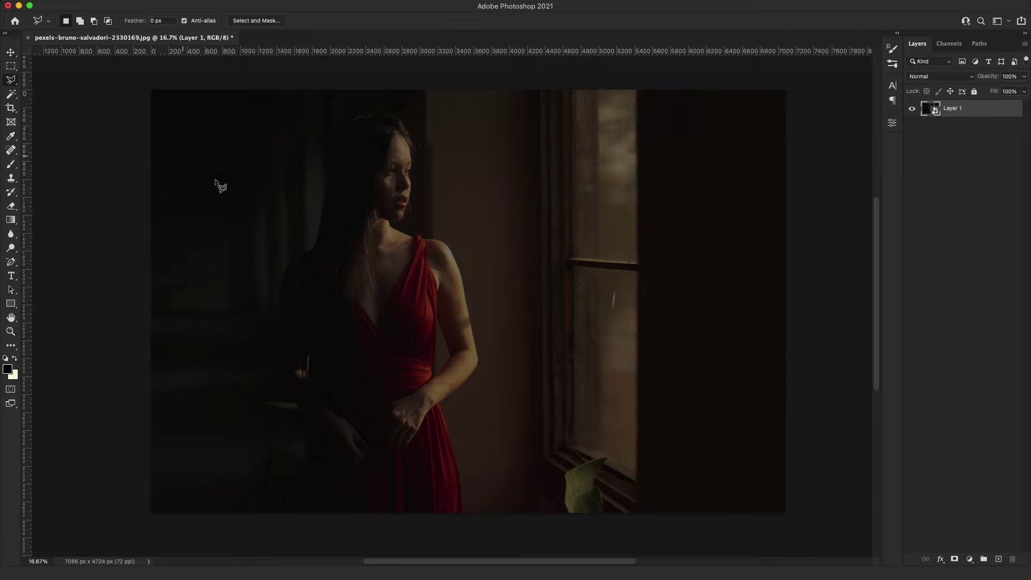
{"action": "left_click", "coordinate": [262, 217]}
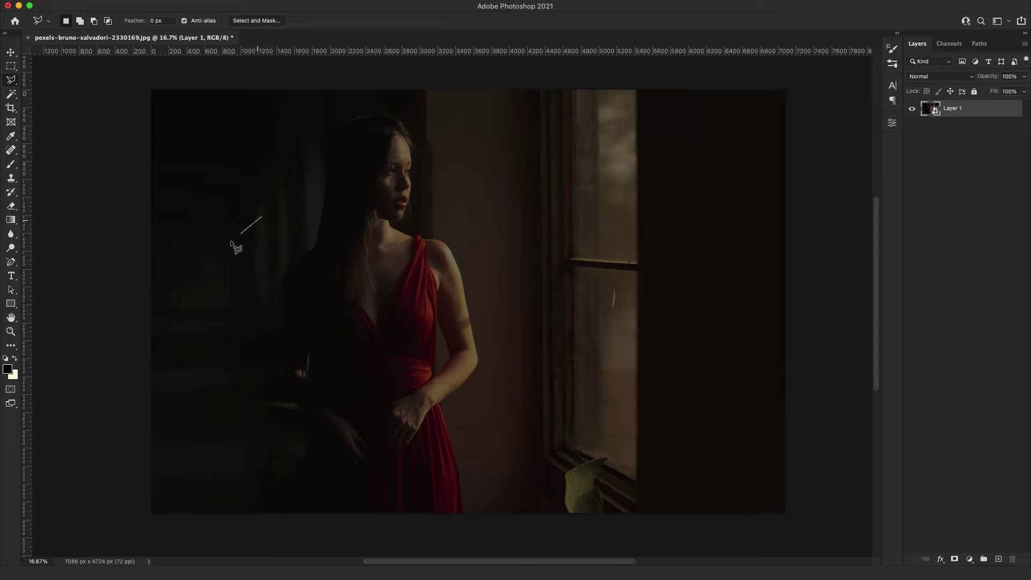
{"action": "left_click", "coordinate": [125, 310]}
{"action": "left_click", "coordinate": [123, 349]}
{"action": "left_click", "coordinate": [262, 319]}
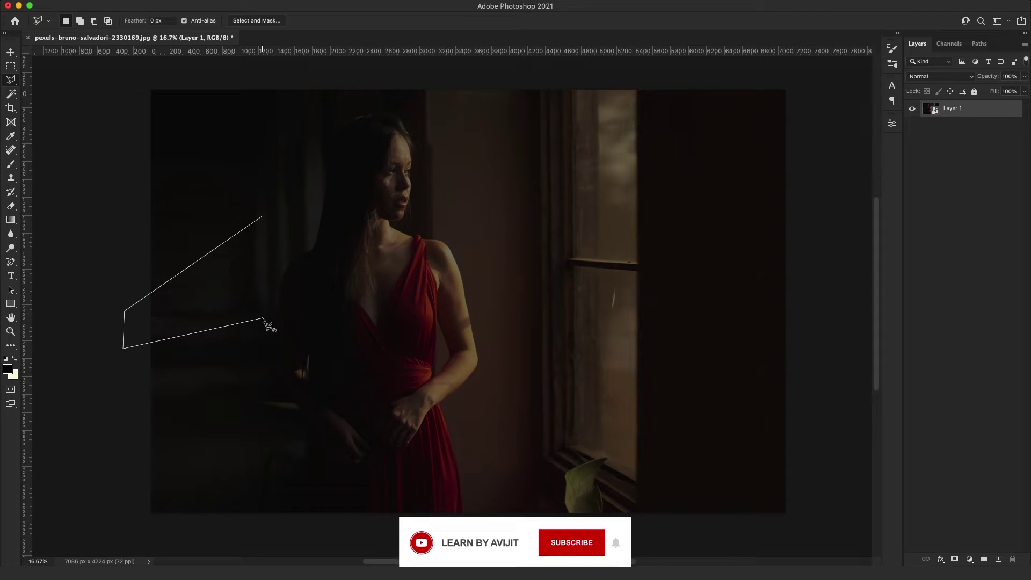
{"action": "left_click", "coordinate": [263, 217]}
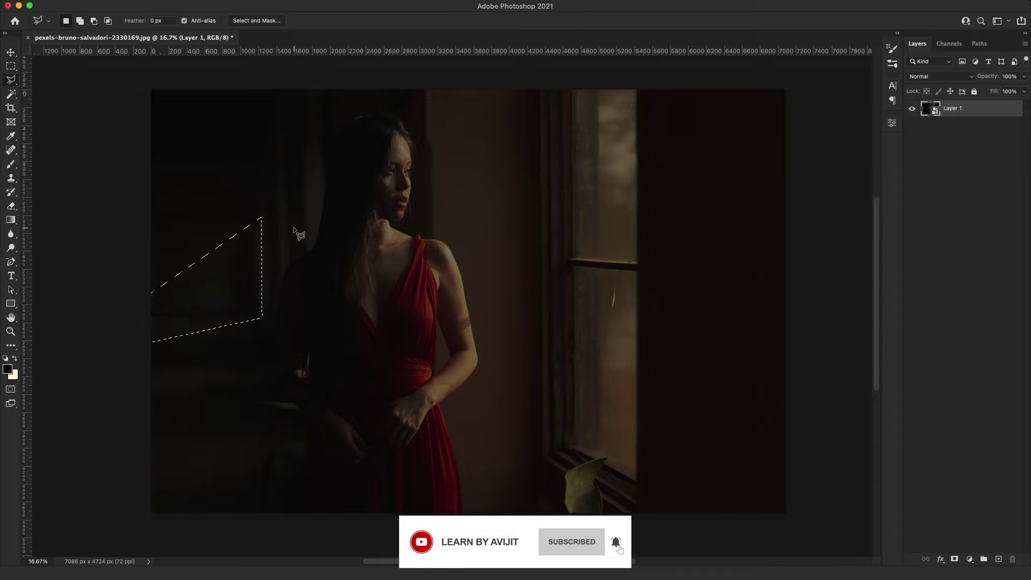
{"action": "key", "text": "super+d"}
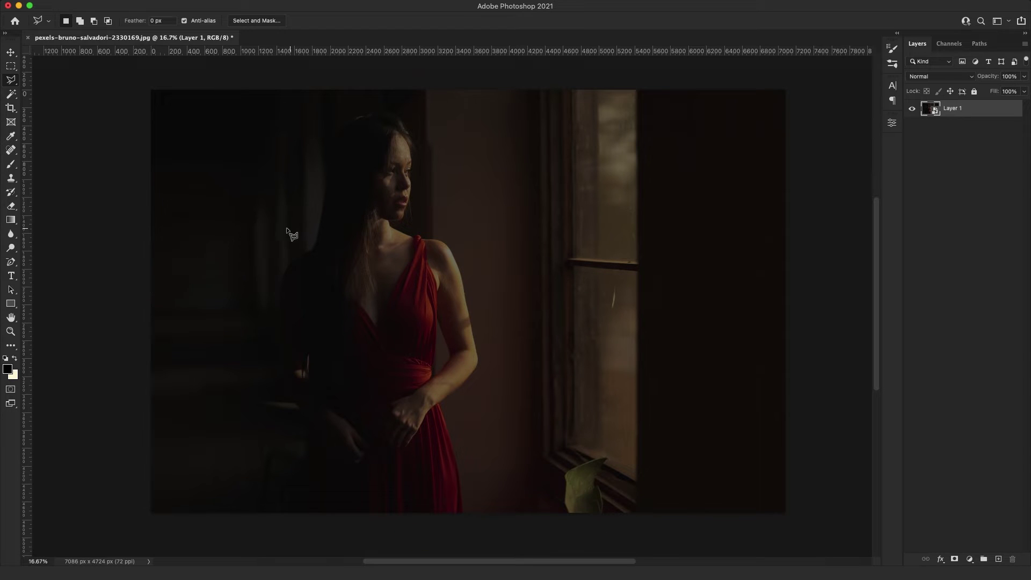
Redraw the wedge from beside her hair to the lower-left wall and close the selection
{"action": "left_click", "coordinate": [261, 212]}
{"action": "left_click", "coordinate": [144, 280]}
{"action": "left_click", "coordinate": [144, 331]}
{"action": "left_click", "coordinate": [269, 325]}
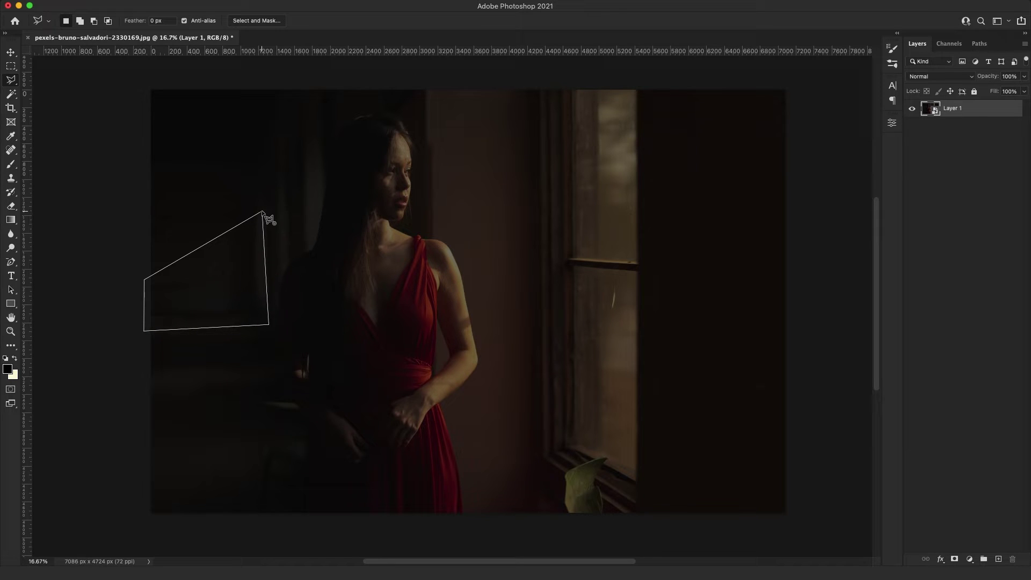
{"action": "left_click", "coordinate": [263, 212]}
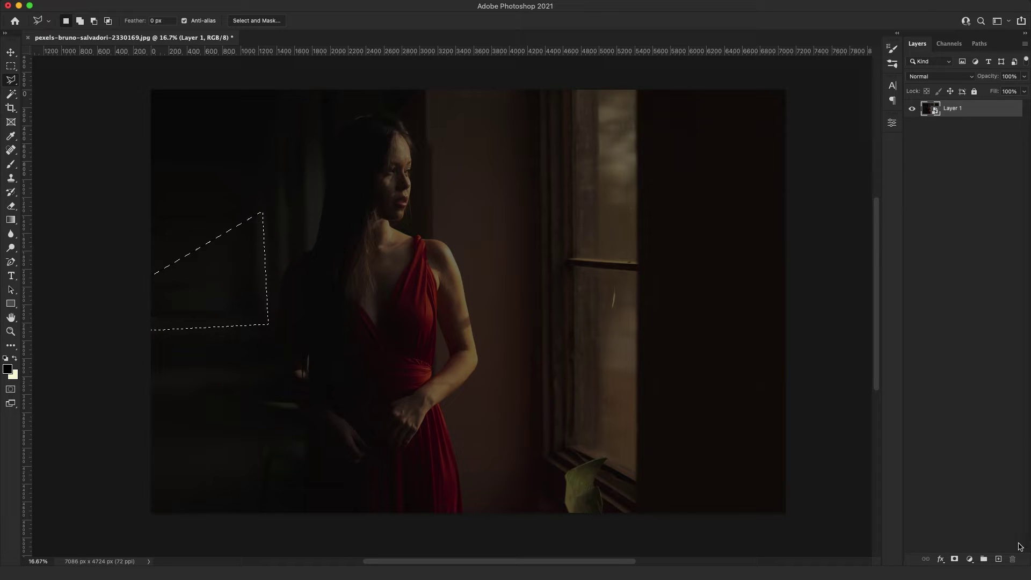
{"action": "left_click", "coordinate": [970, 560]}
Add a Brightness/Contrast layer with Brightness about 141 and its mask feathered to about 78 px
{"action": "left_click", "coordinate": [989, 355]}
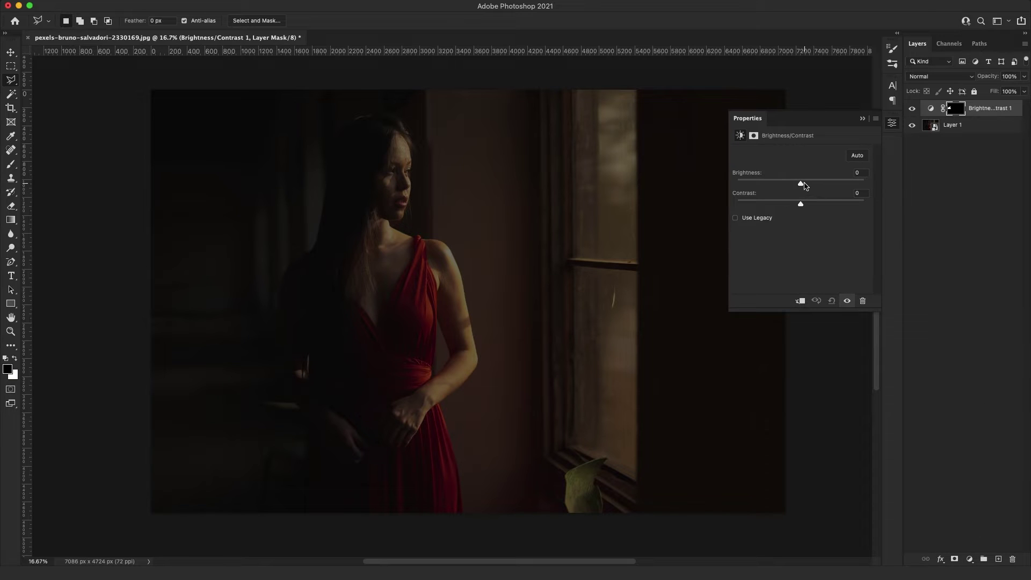
{"action": "mouse_move", "coordinate": [802, 186]}
{"action": "left_mouse_down"}
{"action": "mouse_move", "coordinate": [871, 184]}
{"action": "mouse_move", "coordinate": [859, 185]}
{"action": "left_mouse_up"}
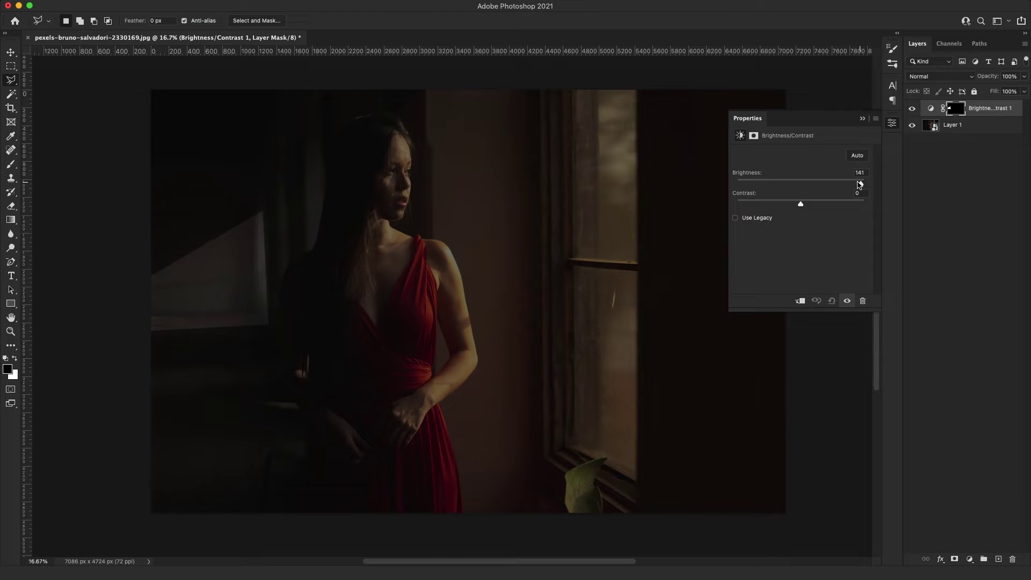
{"action": "left_click", "coordinate": [754, 135]}
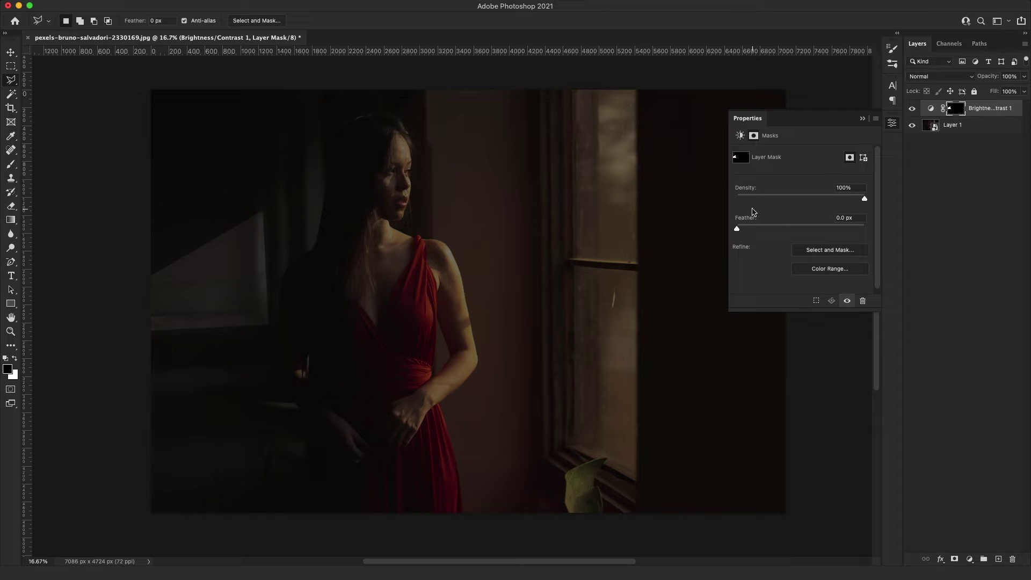
{"action": "left_click_drag", "start_coordinate": [738, 229], "coordinate": [815, 230]}
{"action": "left_click", "coordinate": [863, 120]}
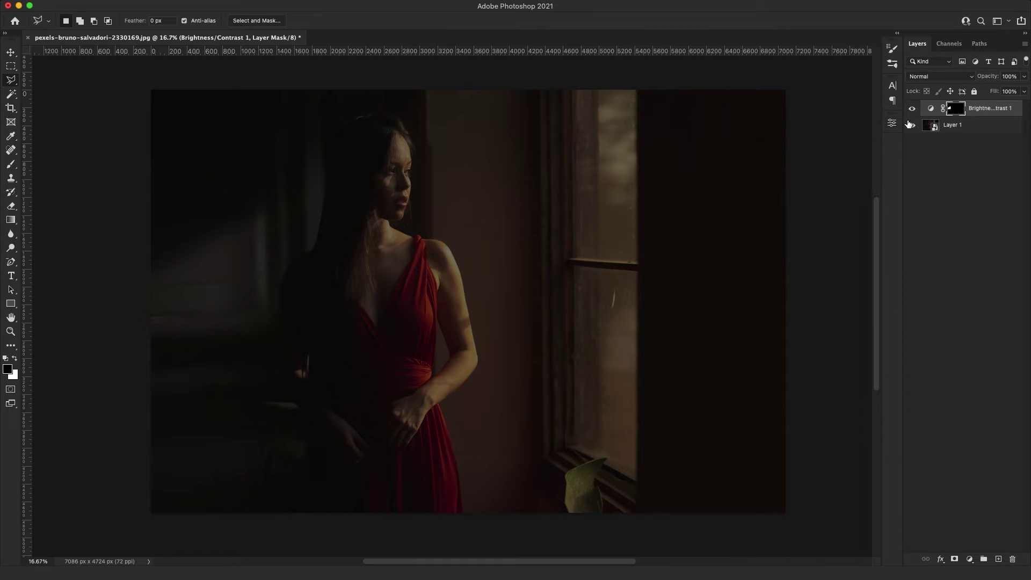
With Layer 1 active, lasso a second wedge following the hair edge and add Brightness/Contrast
{"action": "left_click", "coordinate": [972, 127]}
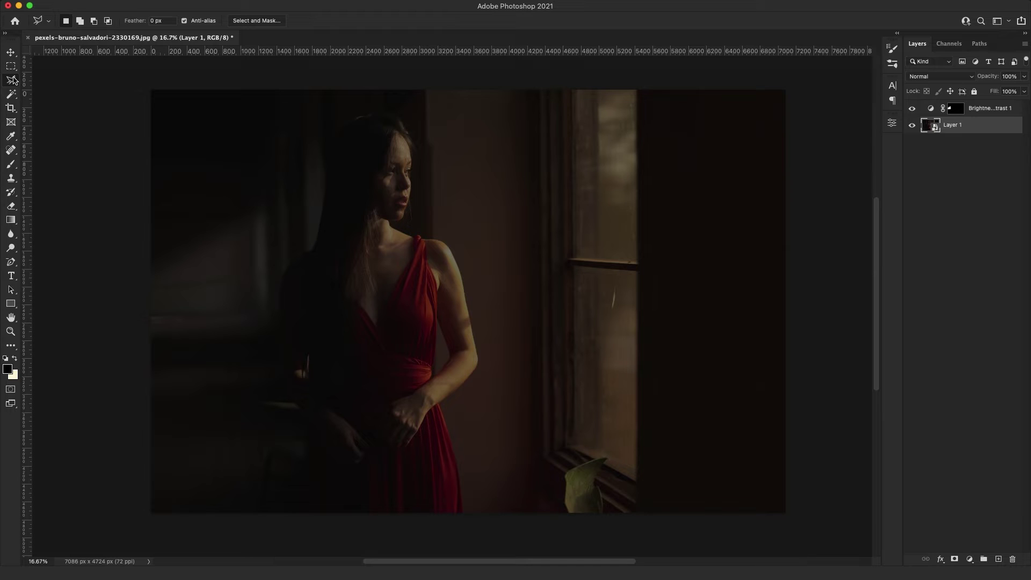
{"action": "left_click", "coordinate": [282, 190]}
{"action": "left_click", "coordinate": [128, 290]}
{"action": "left_click", "coordinate": [126, 347]}
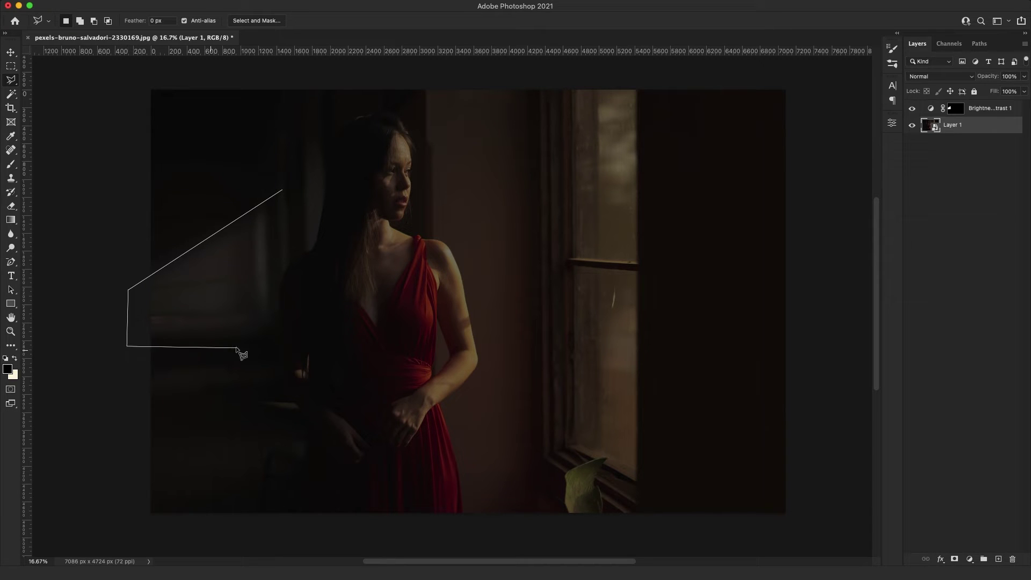
{"action": "left_click", "coordinate": [279, 334]}
{"action": "left_click", "coordinate": [282, 281]}
{"action": "left_click", "coordinate": [288, 265]}
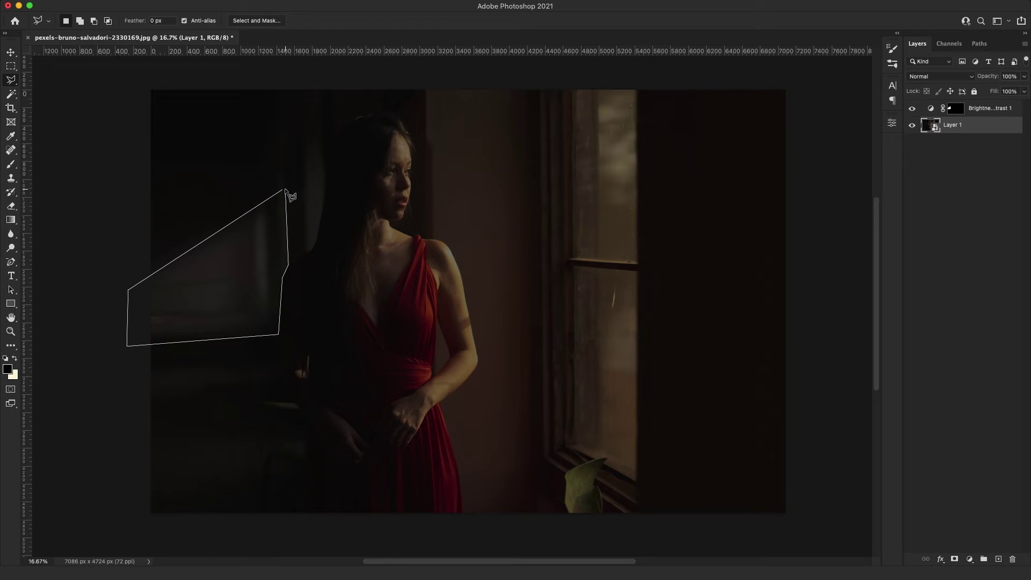
{"action": "left_click", "coordinate": [285, 189]}
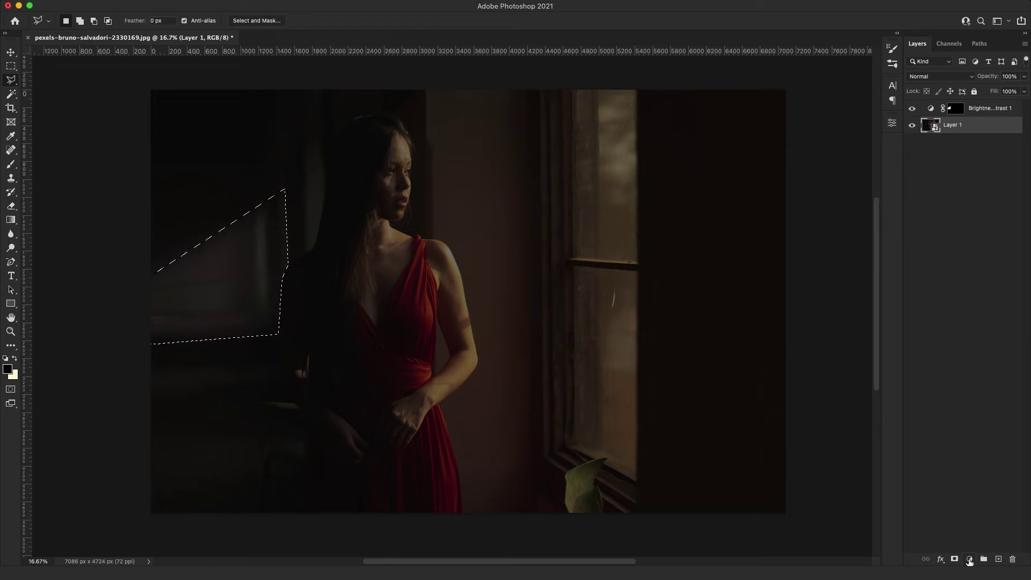
{"action": "left_click", "coordinate": [969, 559]}
{"action": "left_click", "coordinate": [982, 356]}
Set Brightness to about 68 and feather the second mask to about 37.8 px
{"action": "left_click_drag", "start_coordinate": [802, 185], "coordinate": [828, 185]}
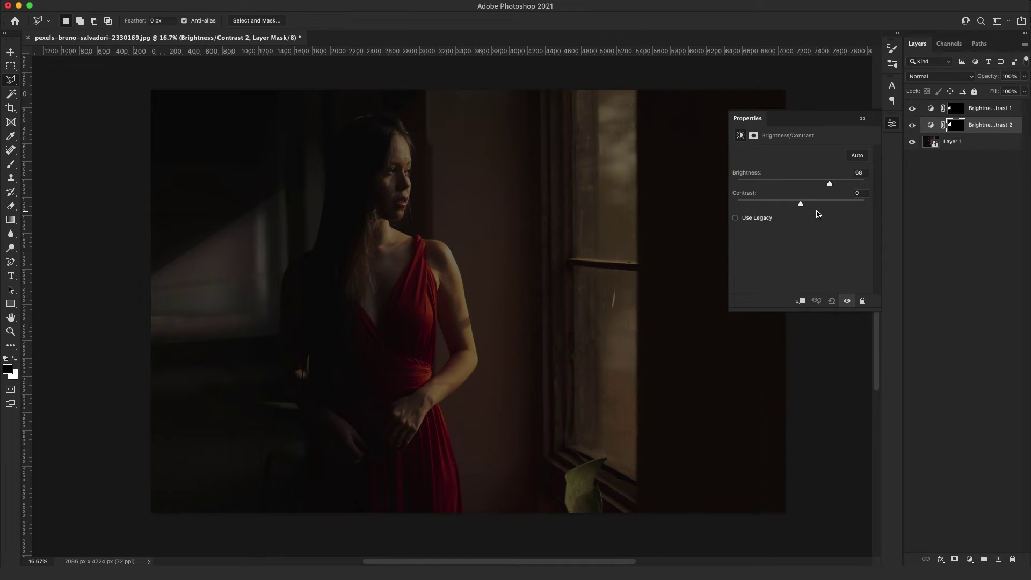
{"action": "left_click", "coordinate": [754, 136]}
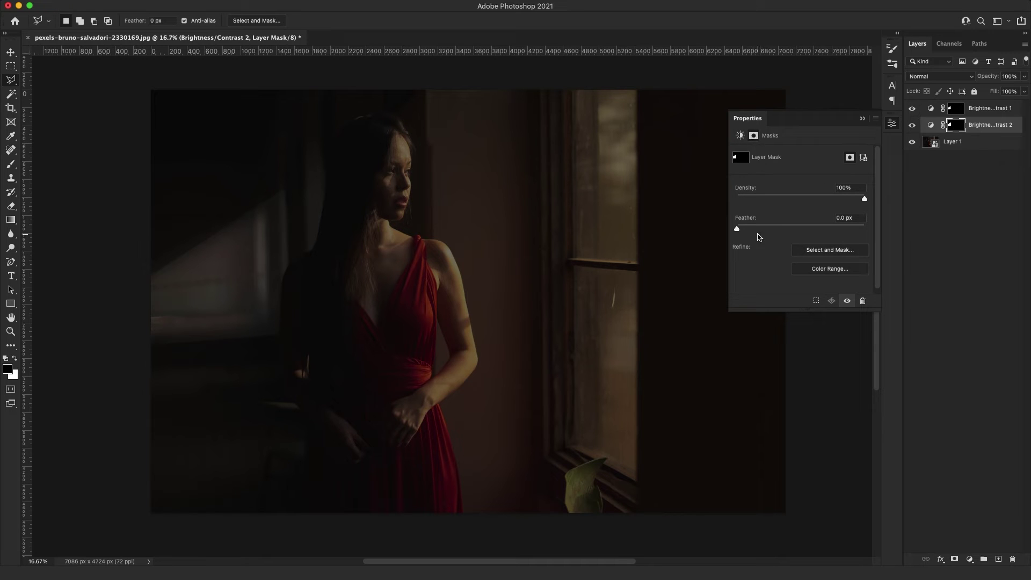
{"action": "mouse_move", "coordinate": [737, 228]}
{"action": "left_mouse_down"}
{"action": "mouse_move", "coordinate": [810, 230]}
{"action": "mouse_move", "coordinate": [783, 230]}
{"action": "left_mouse_up"}
{"action": "left_click_drag", "start_coordinate": [787, 230], "coordinate": [803, 230]}
With Layer 1 active, lasso from the window top diagonally left, down, and across to the window bottom
{"action": "left_click", "coordinate": [964, 144]}
{"action": "left_click", "coordinate": [864, 118]}
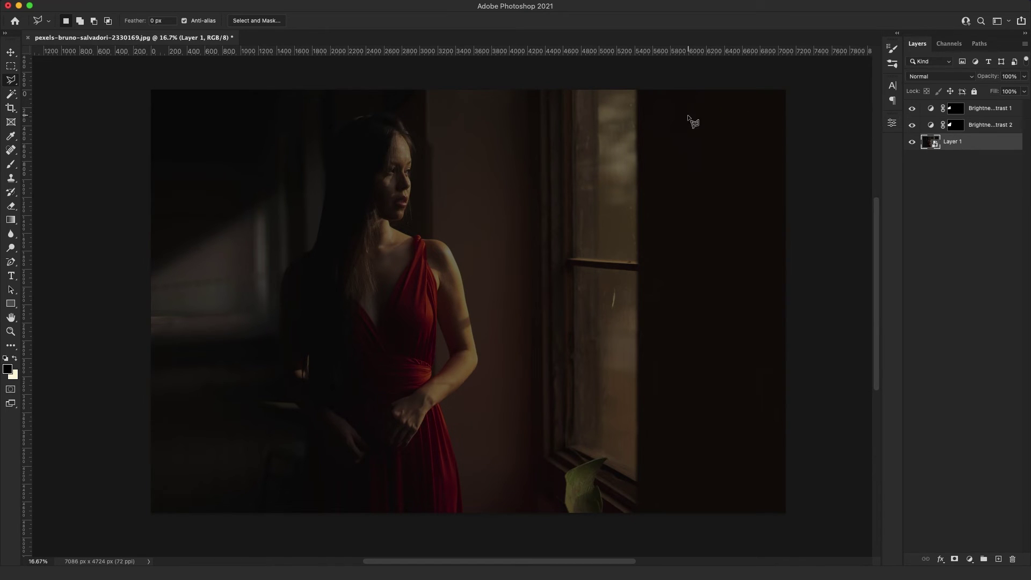
{"action": "left_click", "coordinate": [573, 93]}
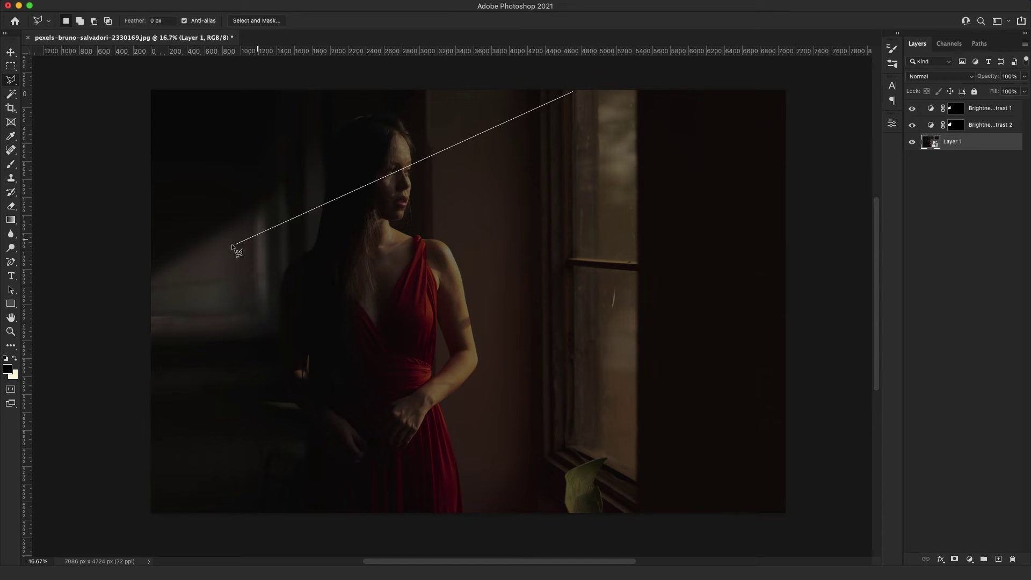
{"action": "left_click", "coordinate": [117, 314]}
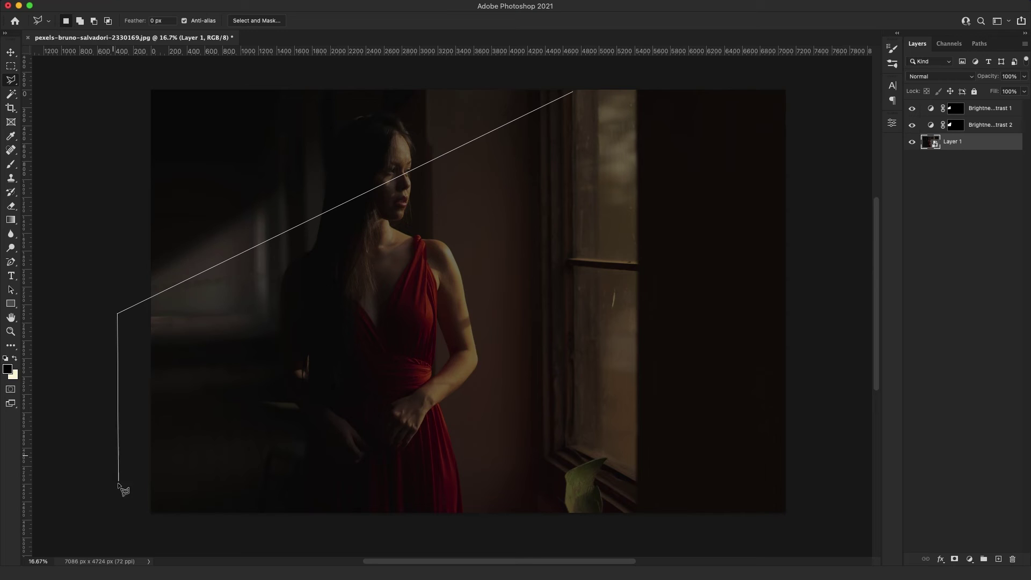
{"action": "left_click", "coordinate": [120, 520]}
{"action": "left_click", "coordinate": [645, 529]}
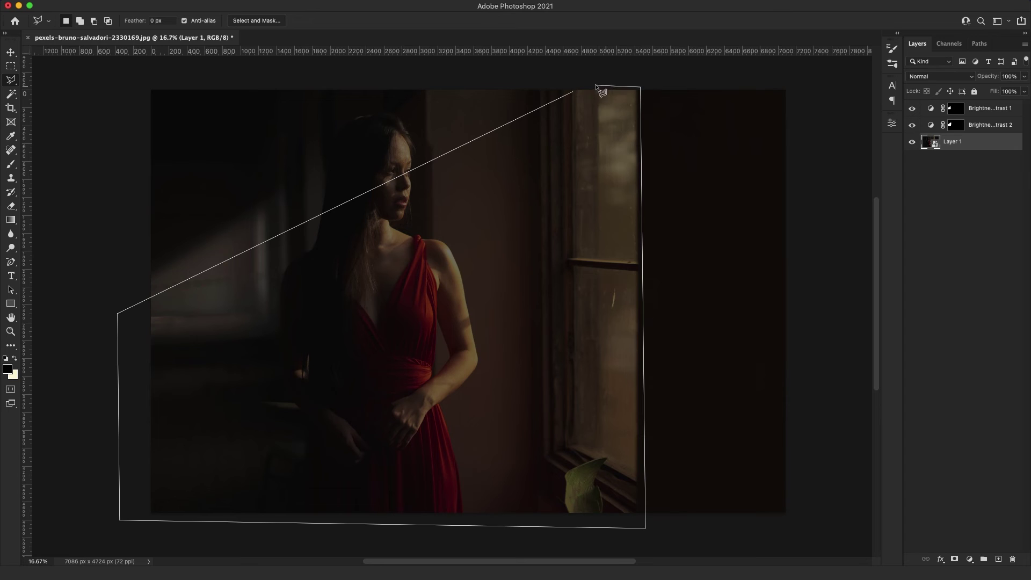
{"action": "left_click", "coordinate": [574, 91]}
{"action": "left_click", "coordinate": [969, 559]}
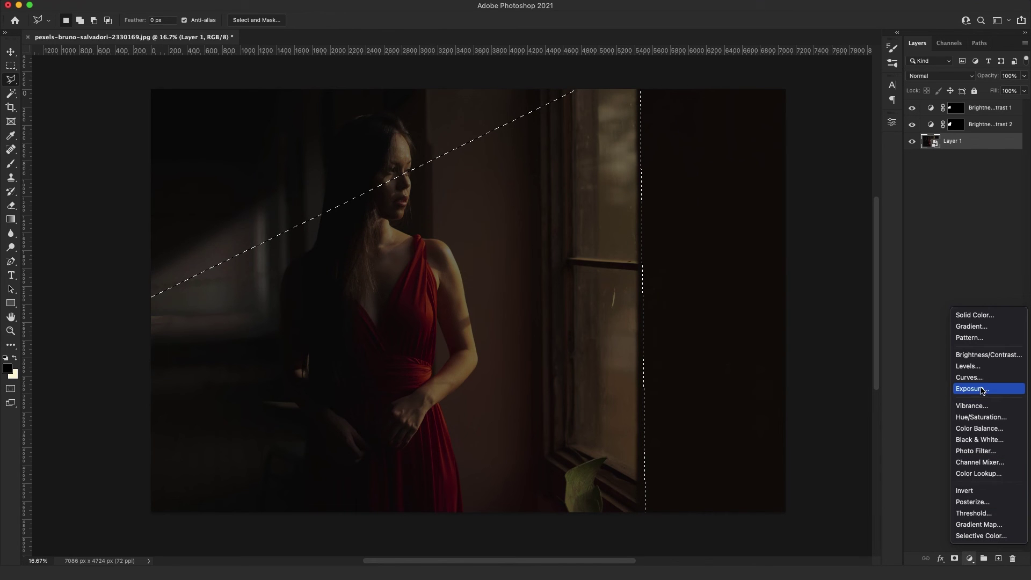
Add a third Brightness/Contrast layer with Brightness about 113 and mask feather 64.2 px
{"action": "left_click", "coordinate": [985, 356]}
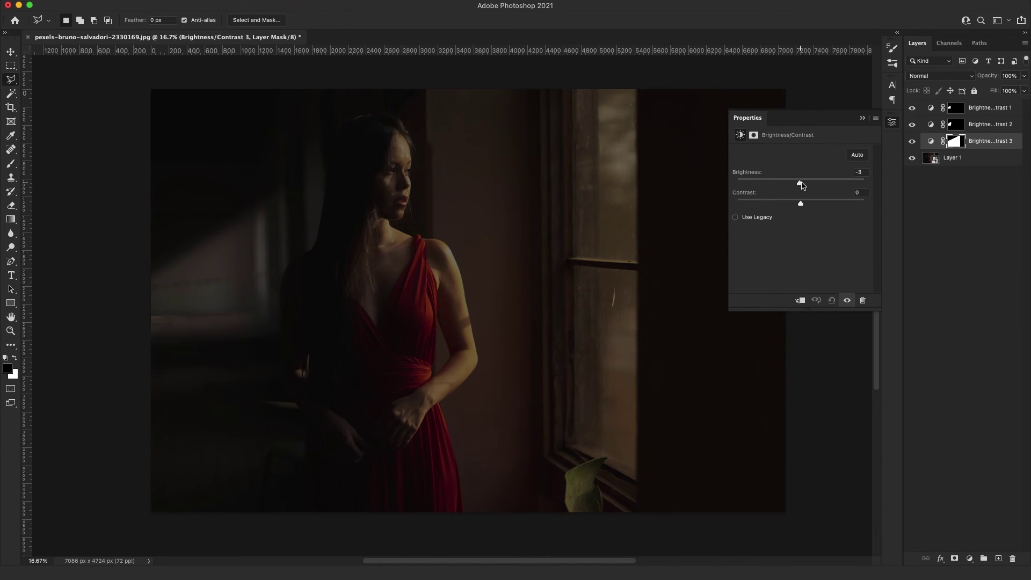
{"action": "left_click_drag", "start_coordinate": [800, 185], "coordinate": [844, 183]}
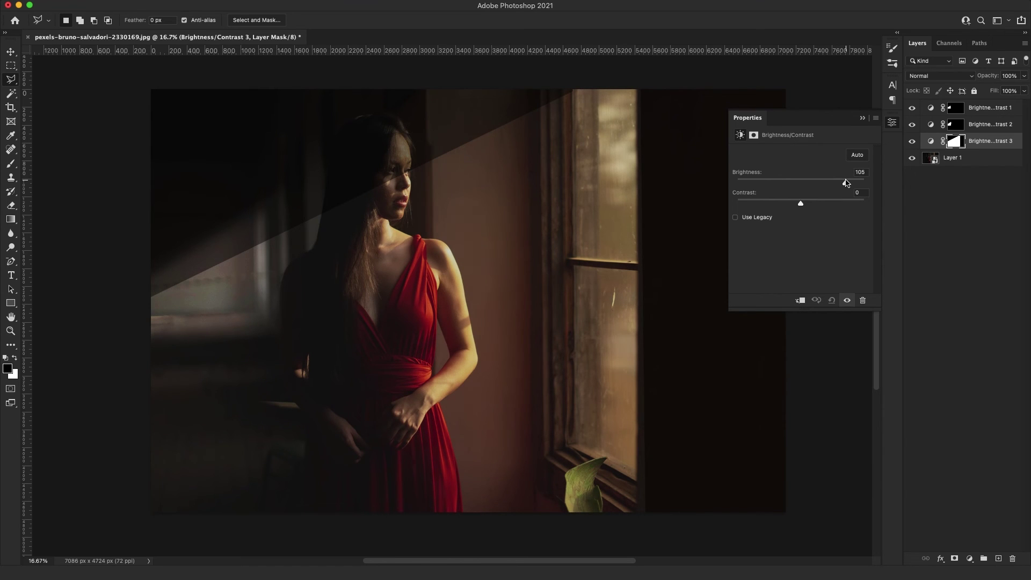
{"action": "left_click", "coordinate": [754, 135]}
{"action": "left_click_drag", "start_coordinate": [738, 230], "coordinate": [811, 227]}
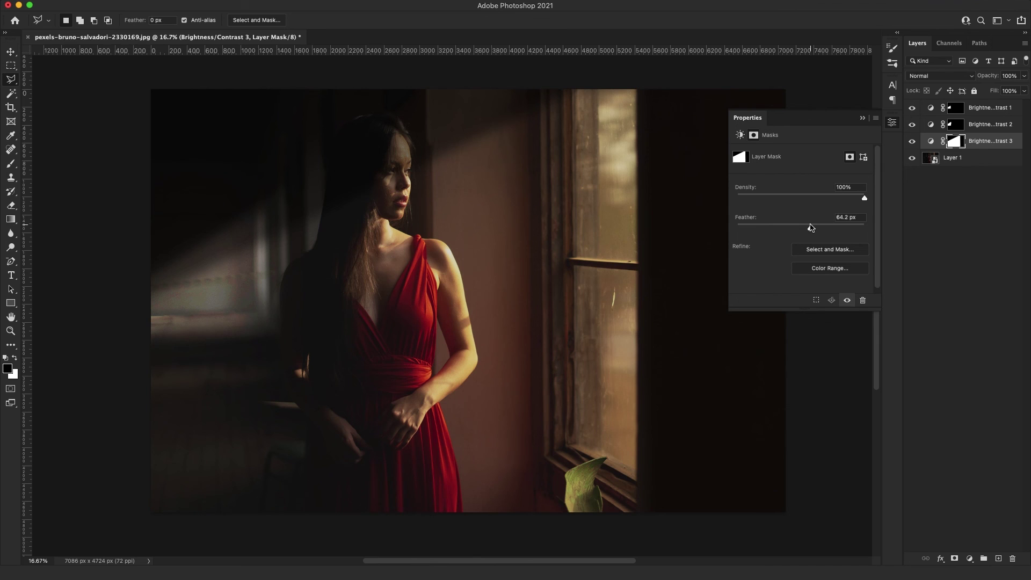
Drag Brightness/Contrast 3 to the top and Brightness/Contrast 2 above Brightness/Contrast 1
{"action": "left_click", "coordinate": [862, 119]}
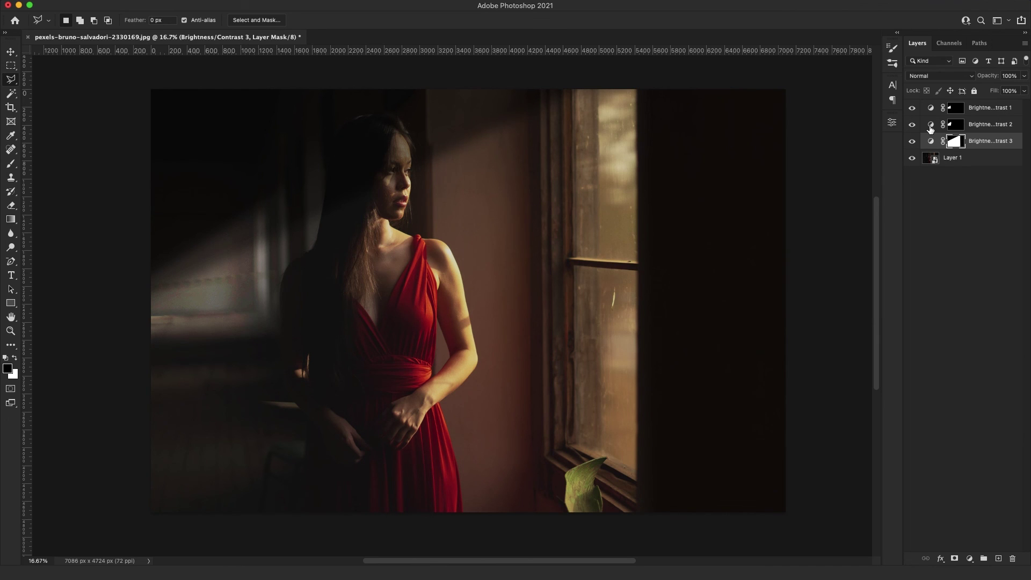
{"action": "left_click_drag", "start_coordinate": [997, 142], "coordinate": [988, 102]}
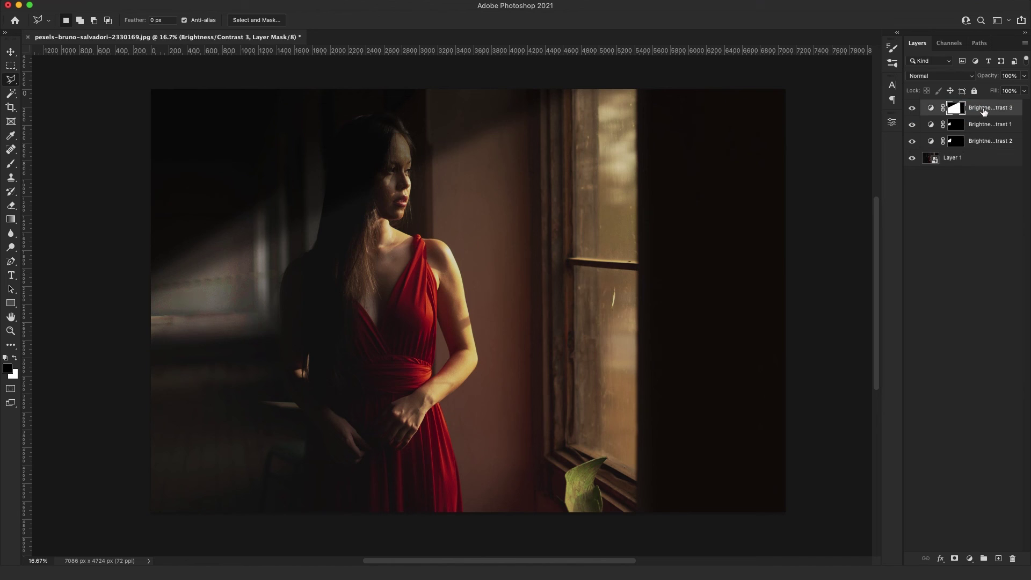
{"action": "left_click_drag", "start_coordinate": [984, 138], "coordinate": [982, 125]}
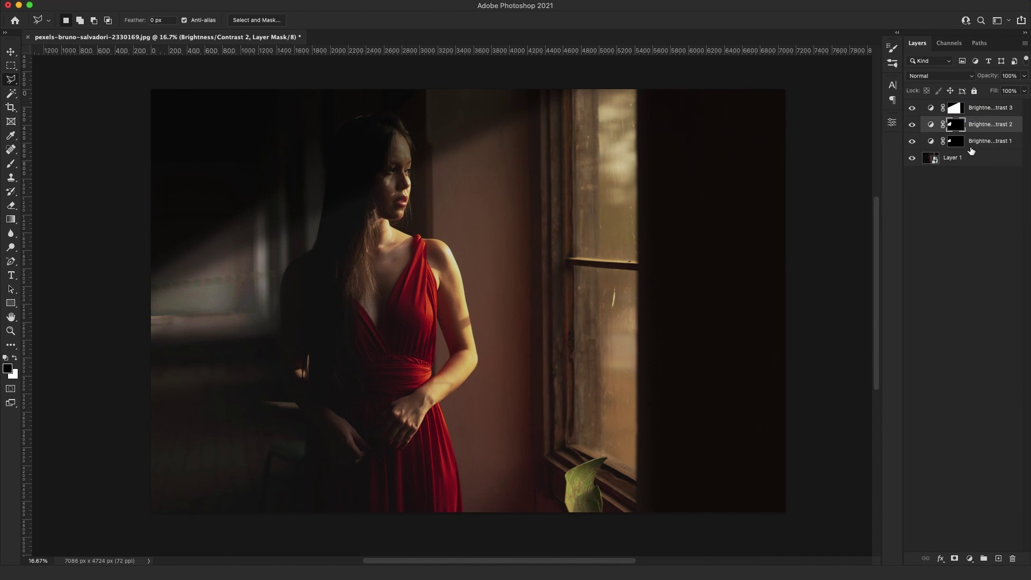